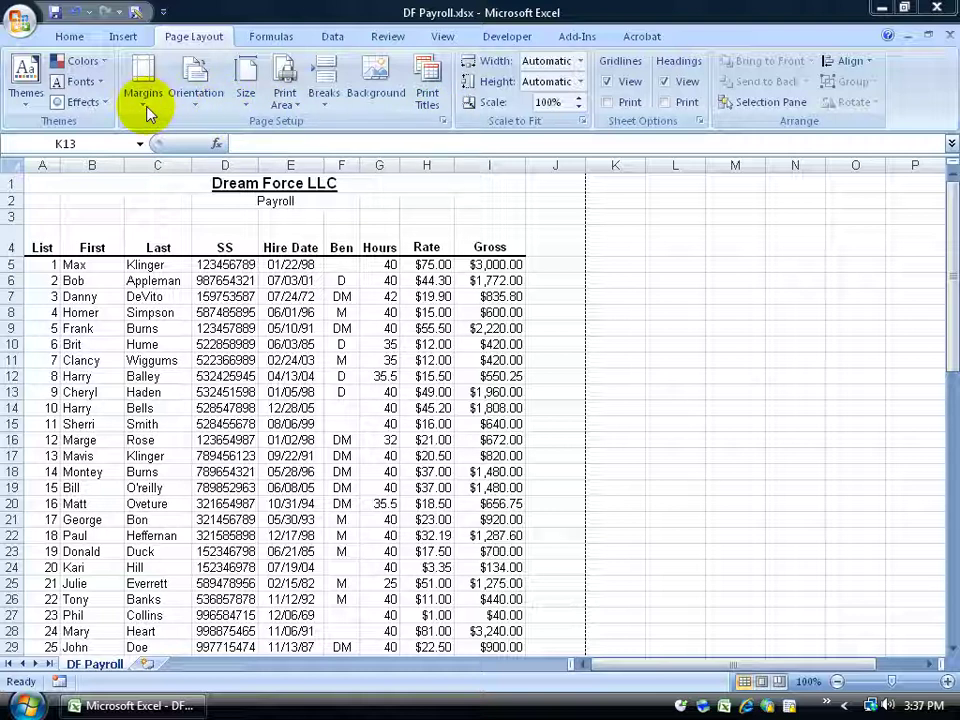
Review DF Payroll's Page Setup margins (Top 1, Left/Right 0.75, Bottom 1) without changes, then list the margin presets
click(441, 121)
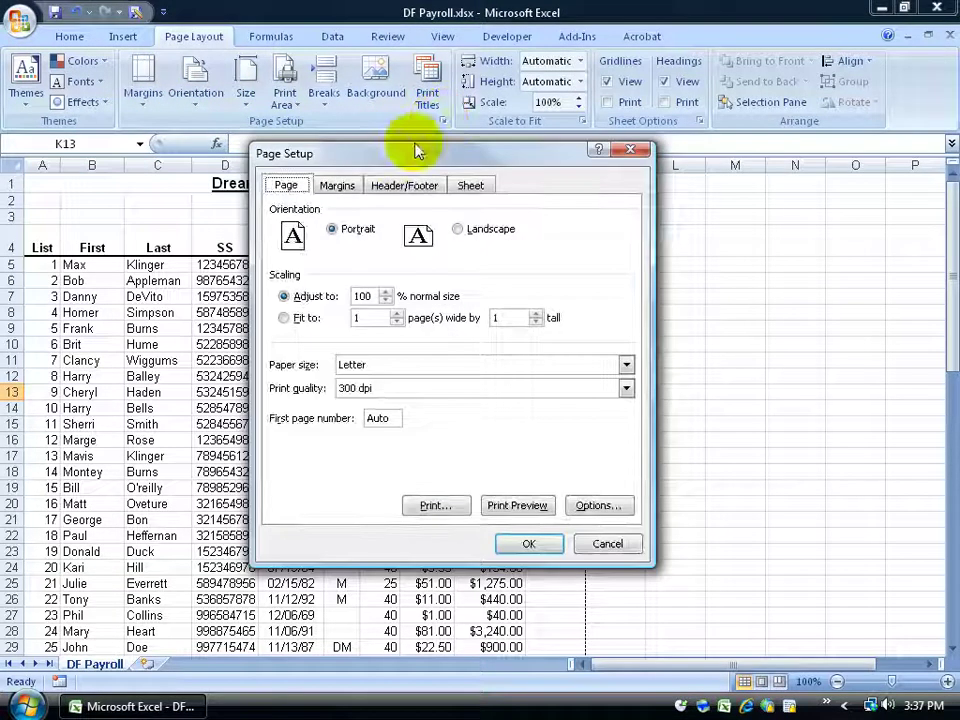
click(340, 187)
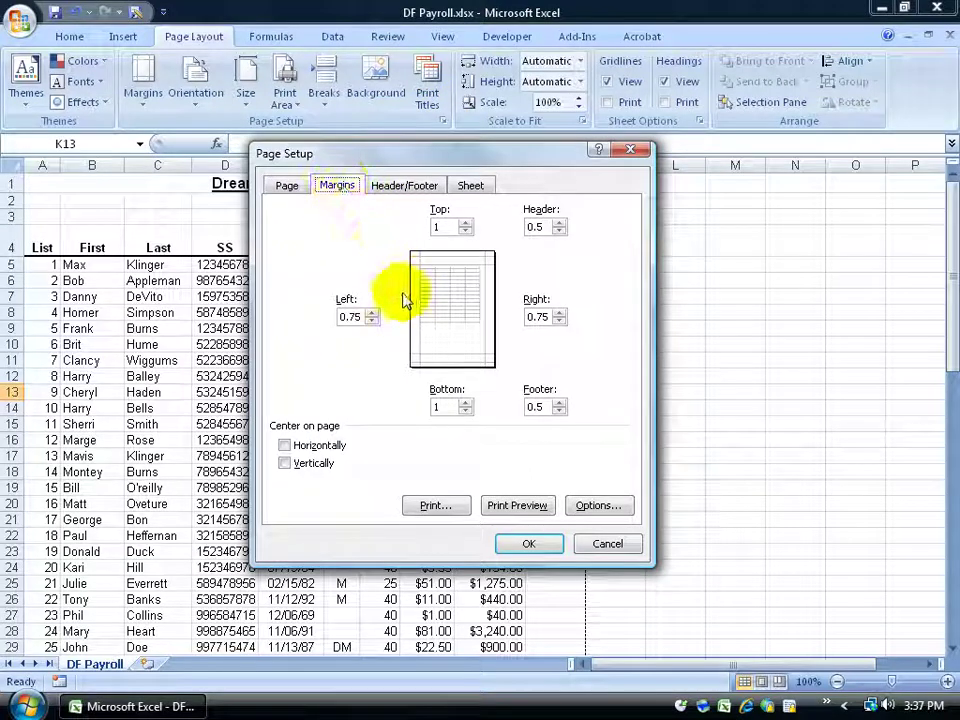
click(607, 545)
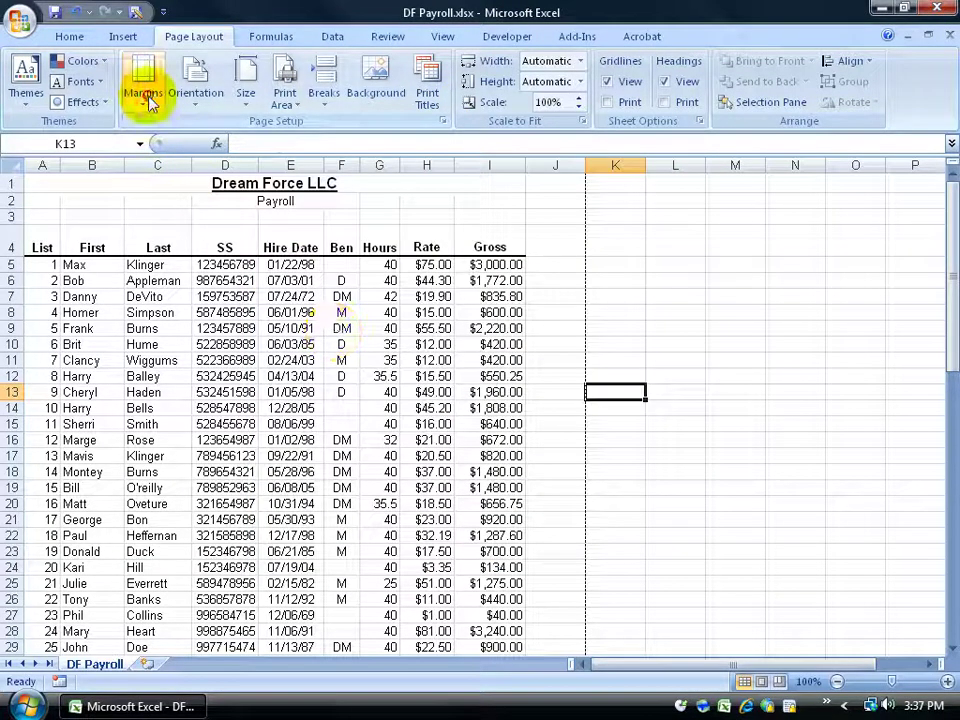
click(143, 85)
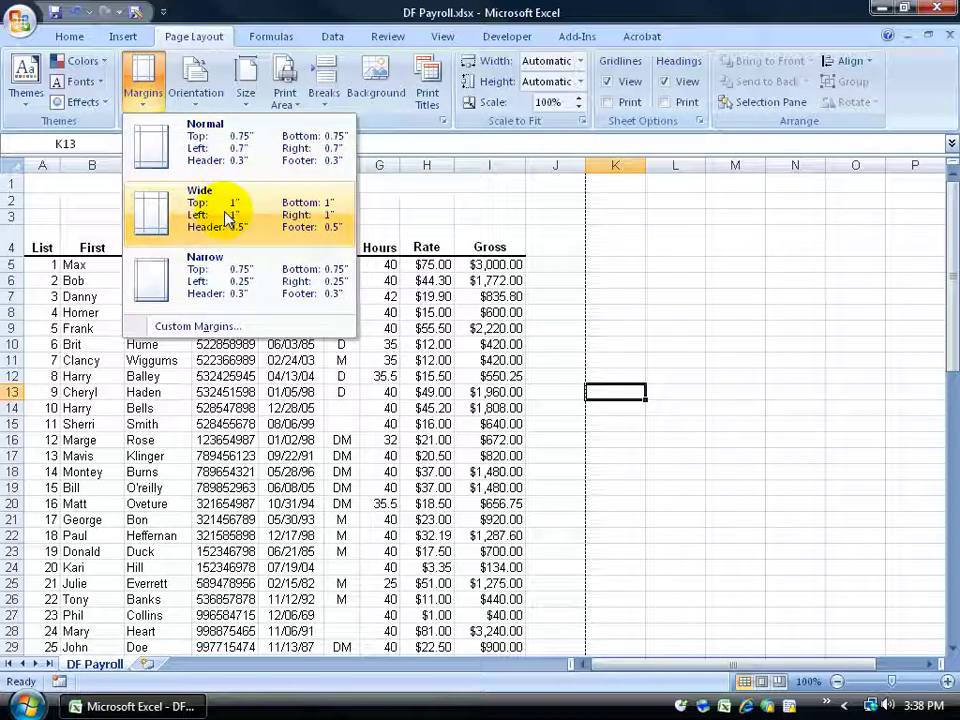
In Custom Margins, raise the left margin to 3 by editing the value and using the spinner
click(216, 327)
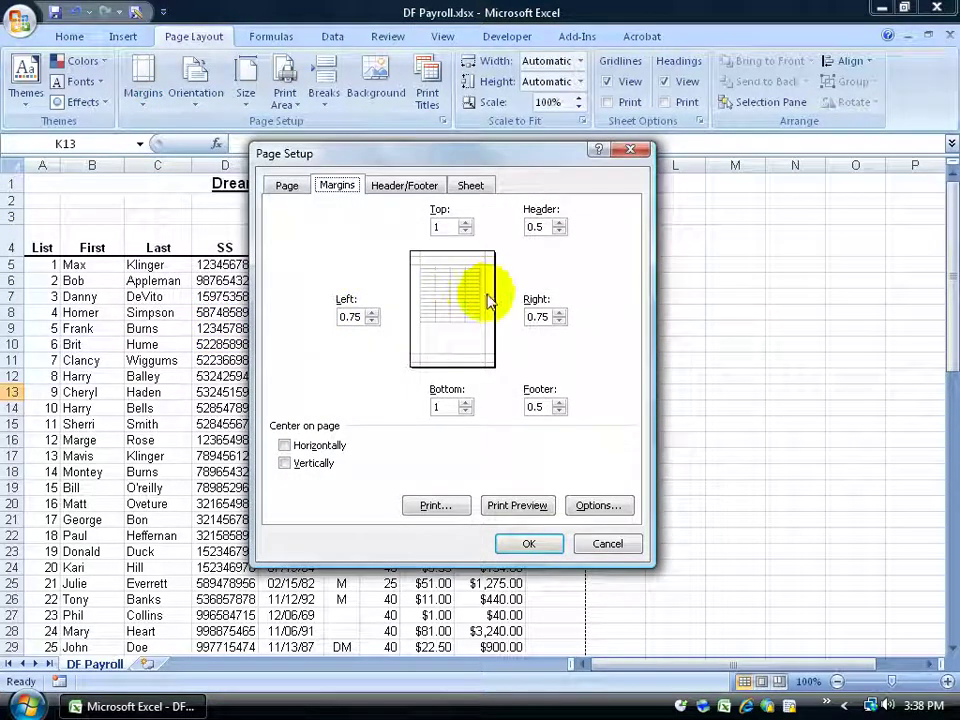
double_click(349, 317)
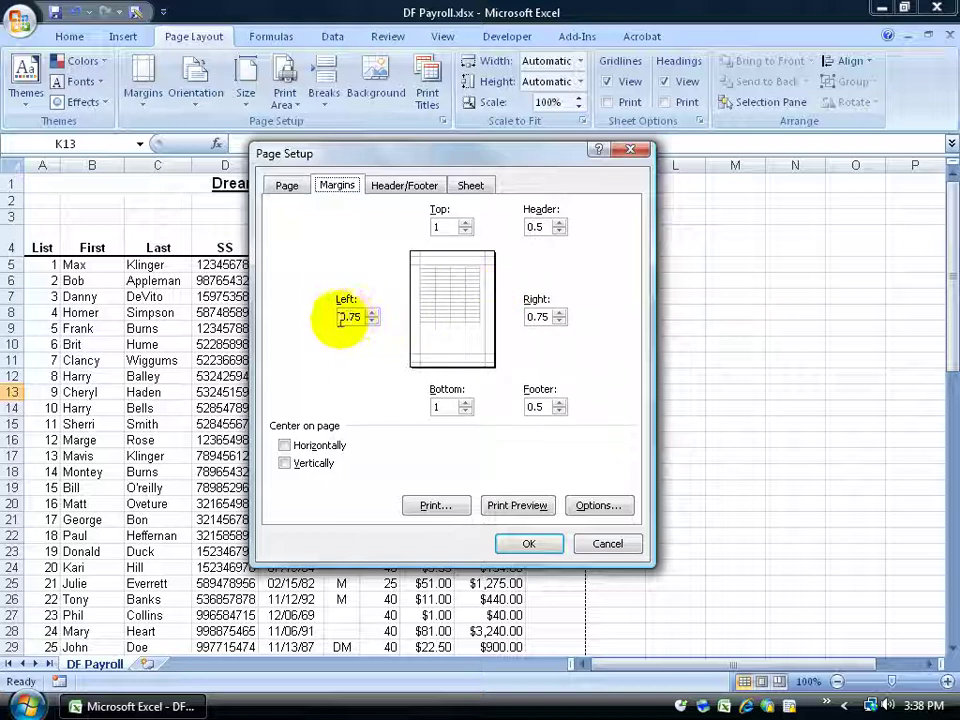
click(338, 317)
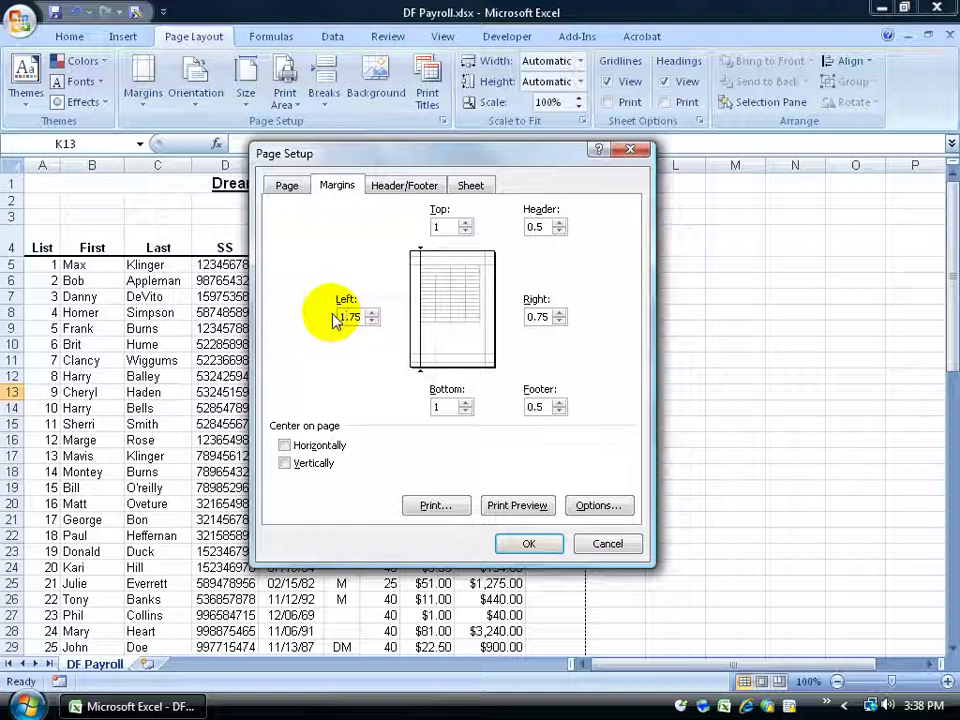
key(Tab)
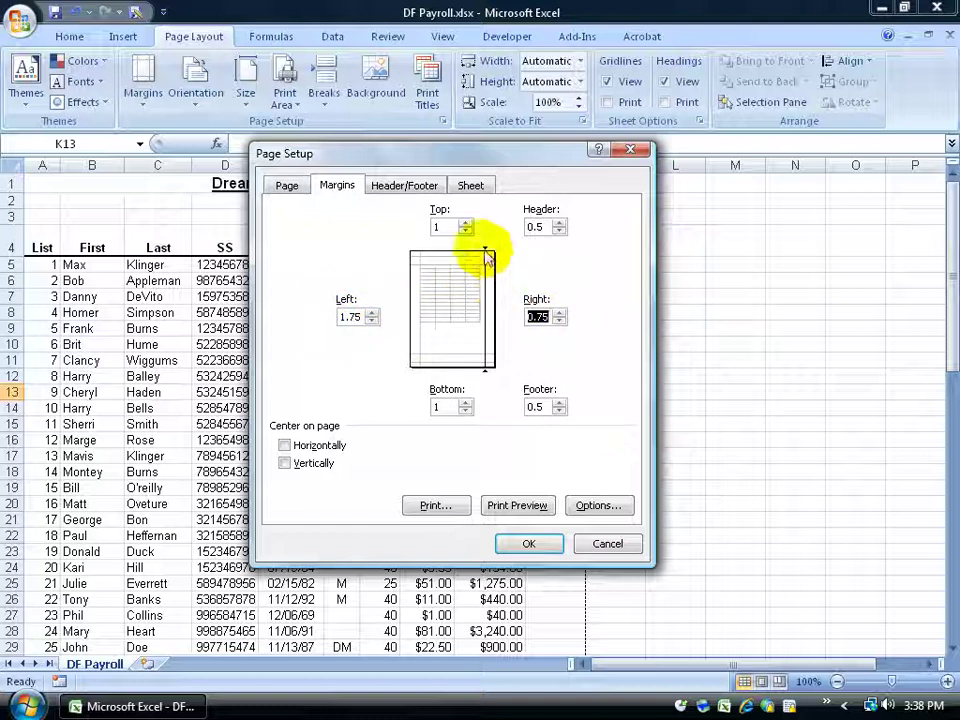
click(350, 317)
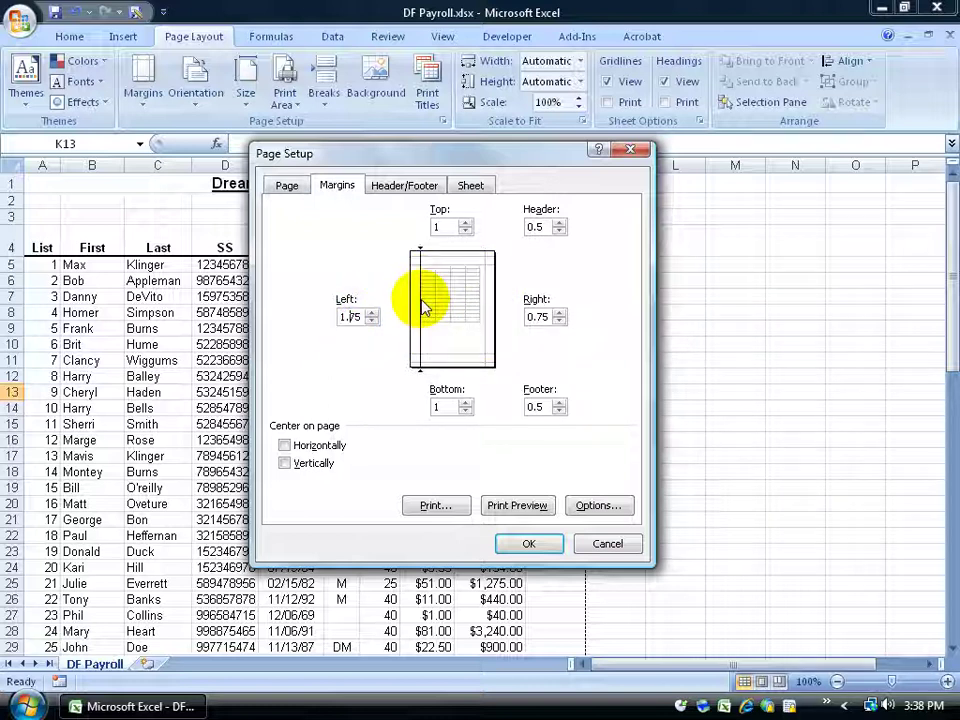
click(372, 313)
click(372, 313)
click(372, 313)
click(372, 313)
click(372, 313)
key(Tab)
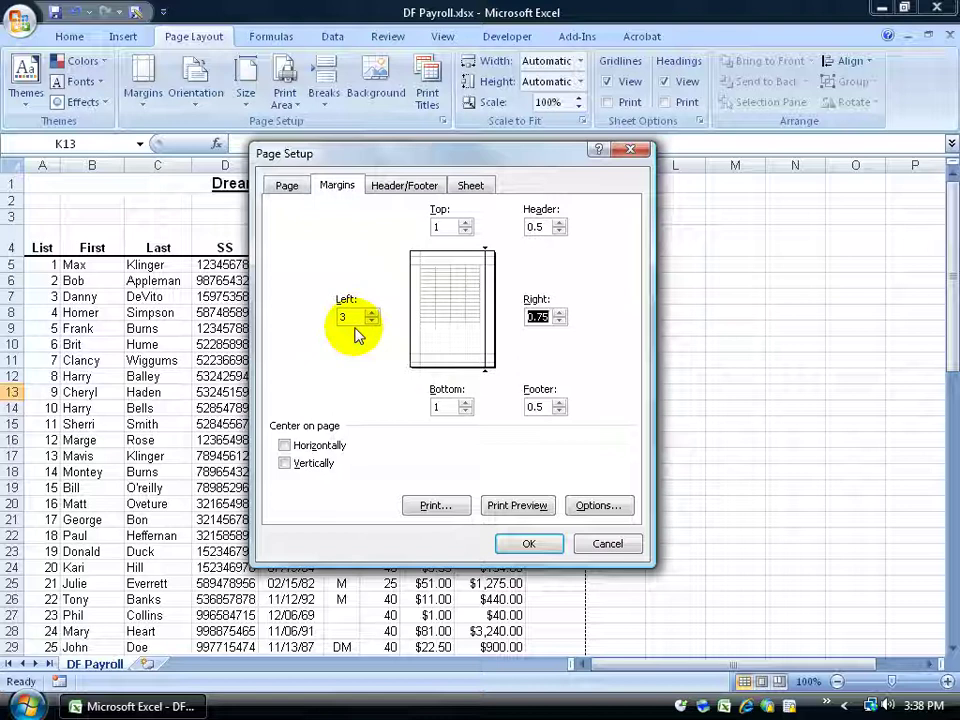
Preview the page with the 3-inch left margin, then return to the sheet to see the shifted page breaks
click(505, 503)
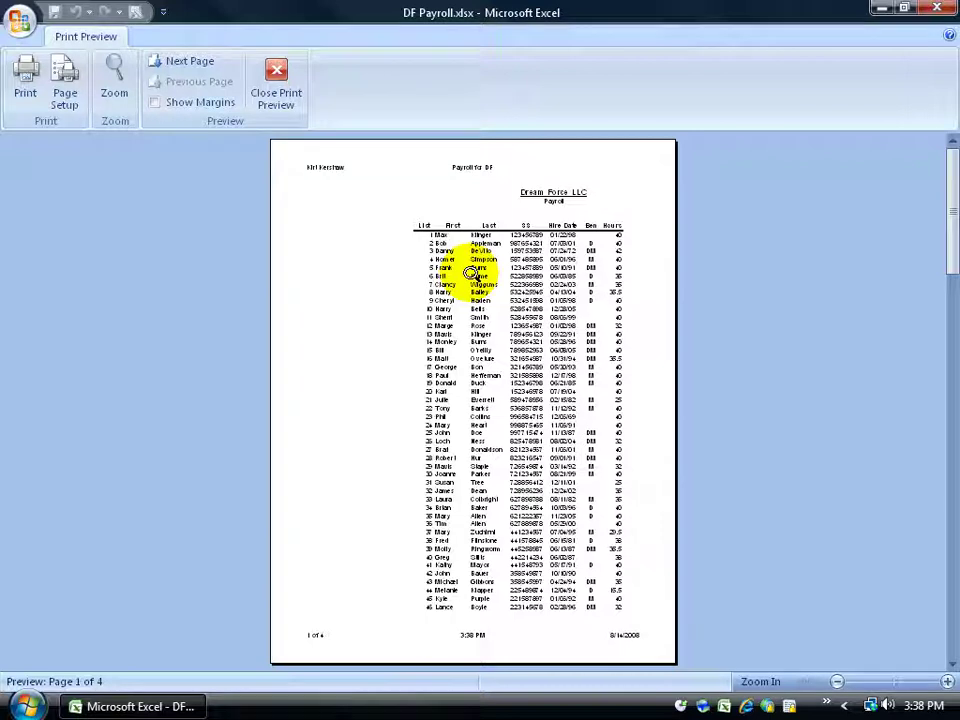
click(66, 86)
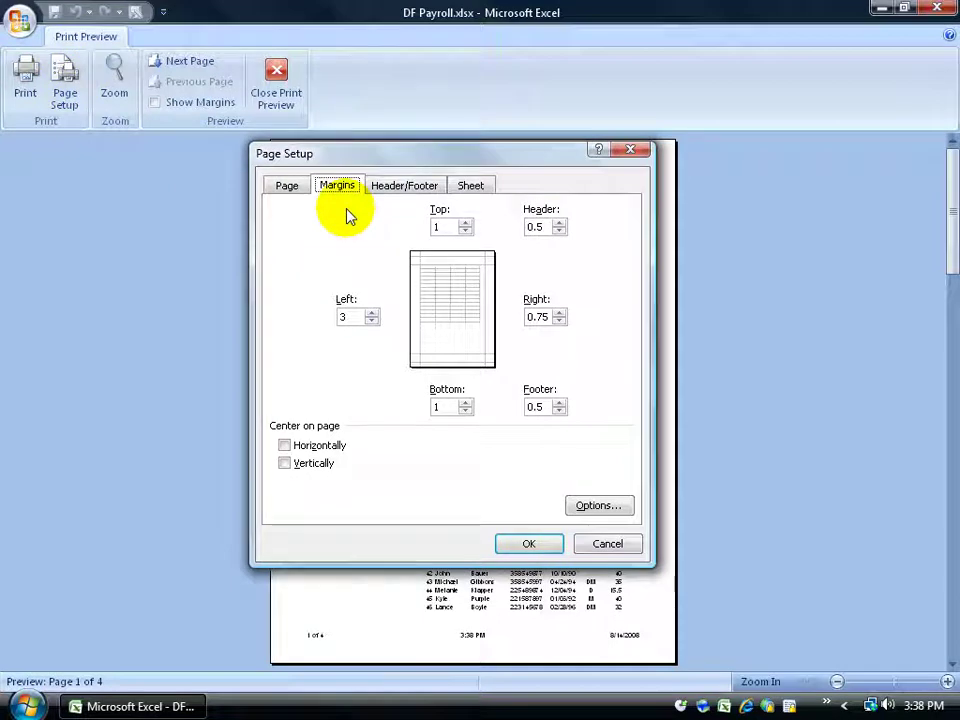
key(Return)
click(276, 86)
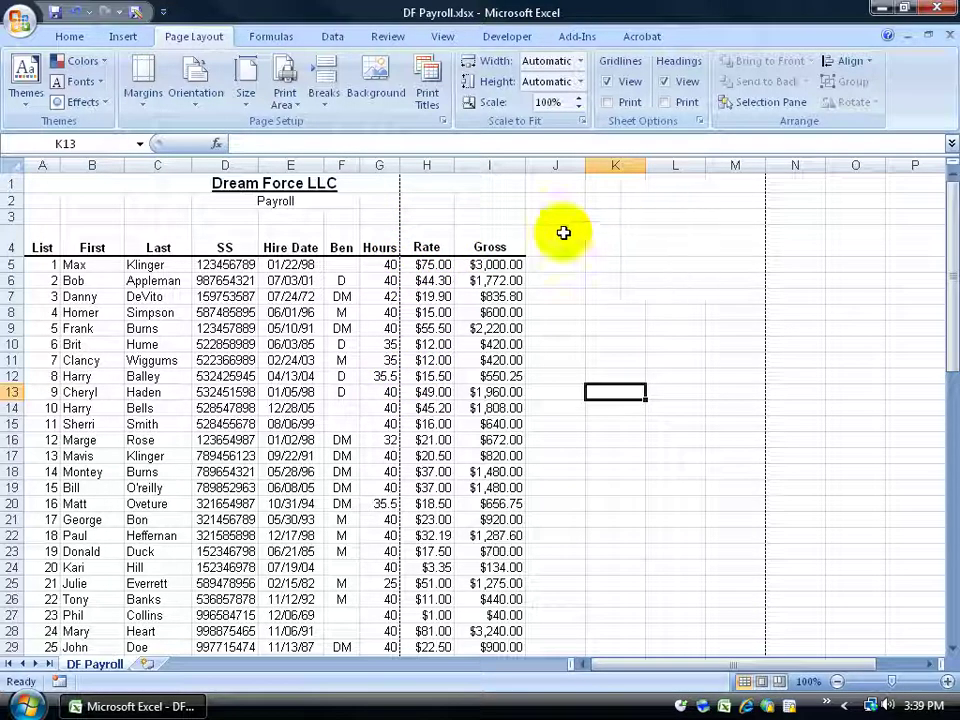
Restore the left margin to .75 in Page Setup, then go back to the top of the sheet
click(446, 123)
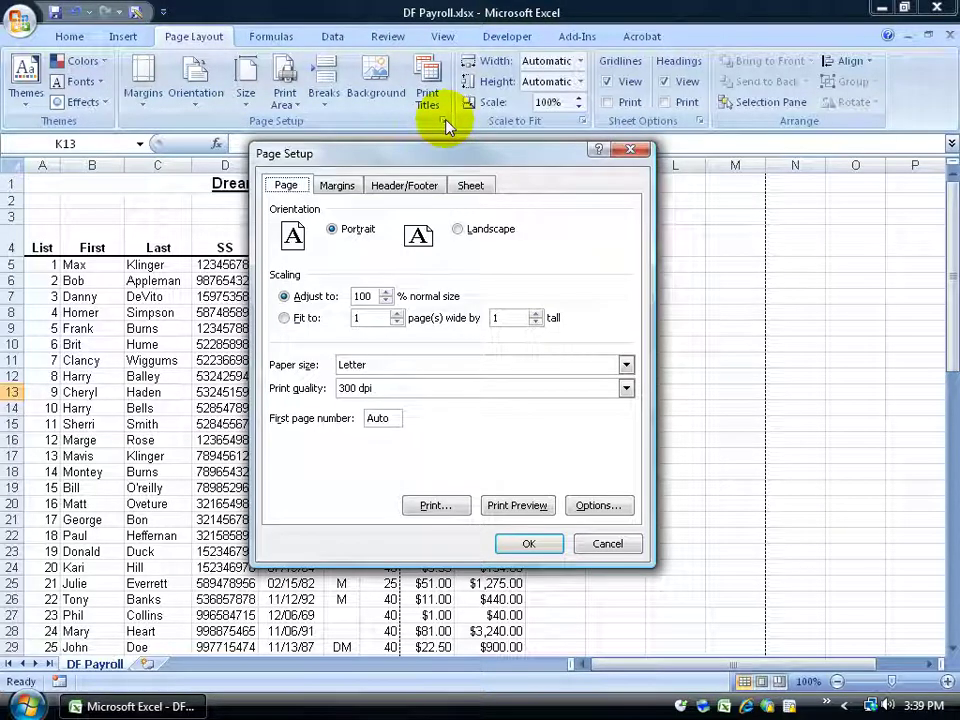
click(339, 186)
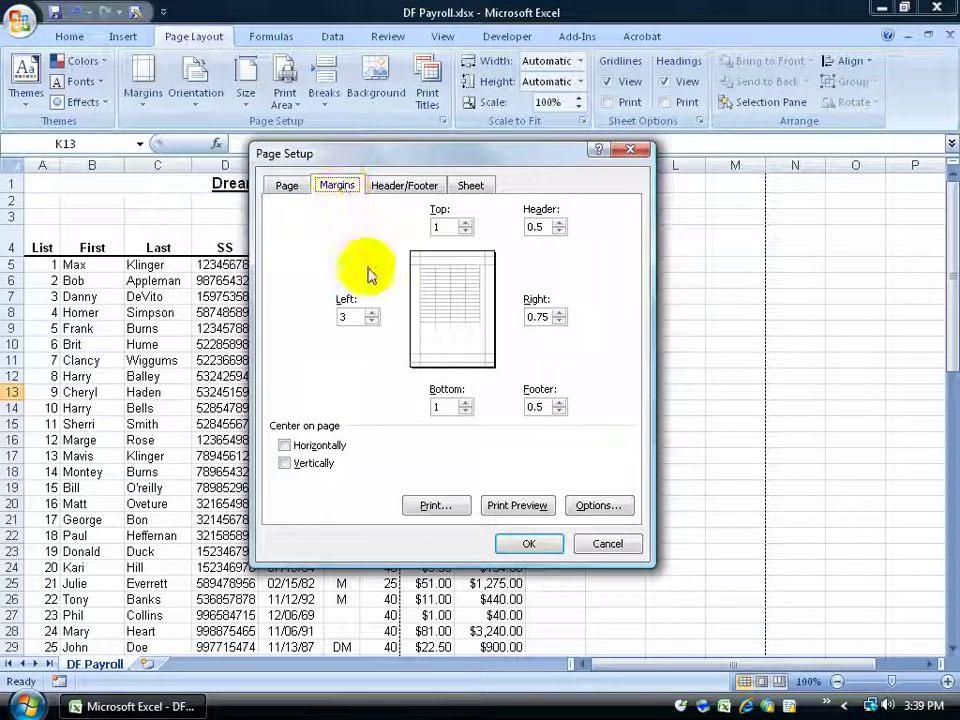
double_click(349, 315)
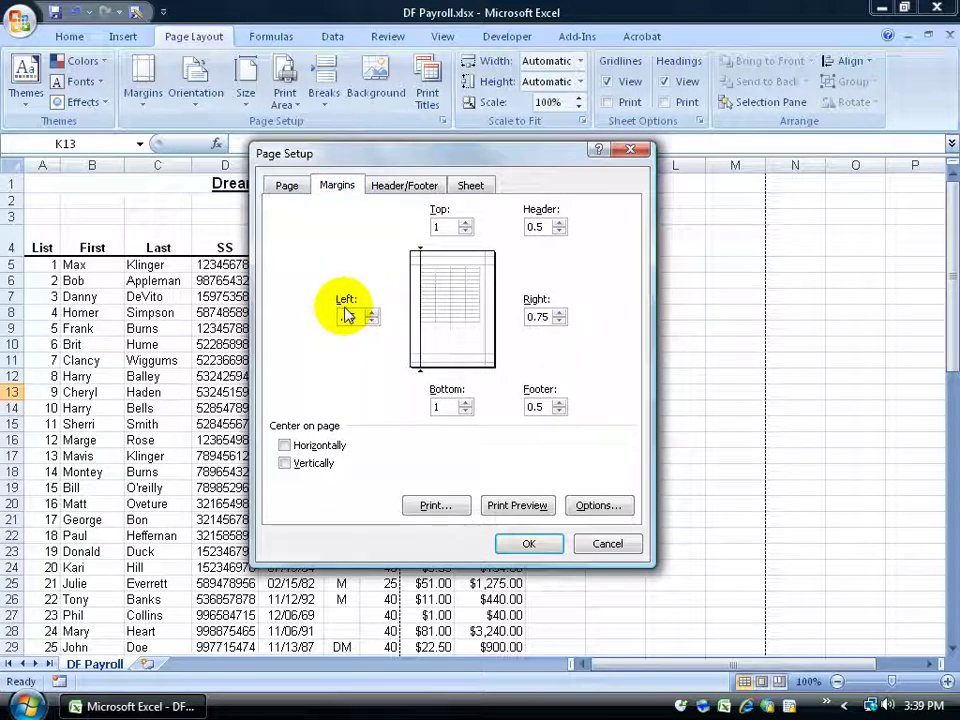
text(.75)
click(529, 543)
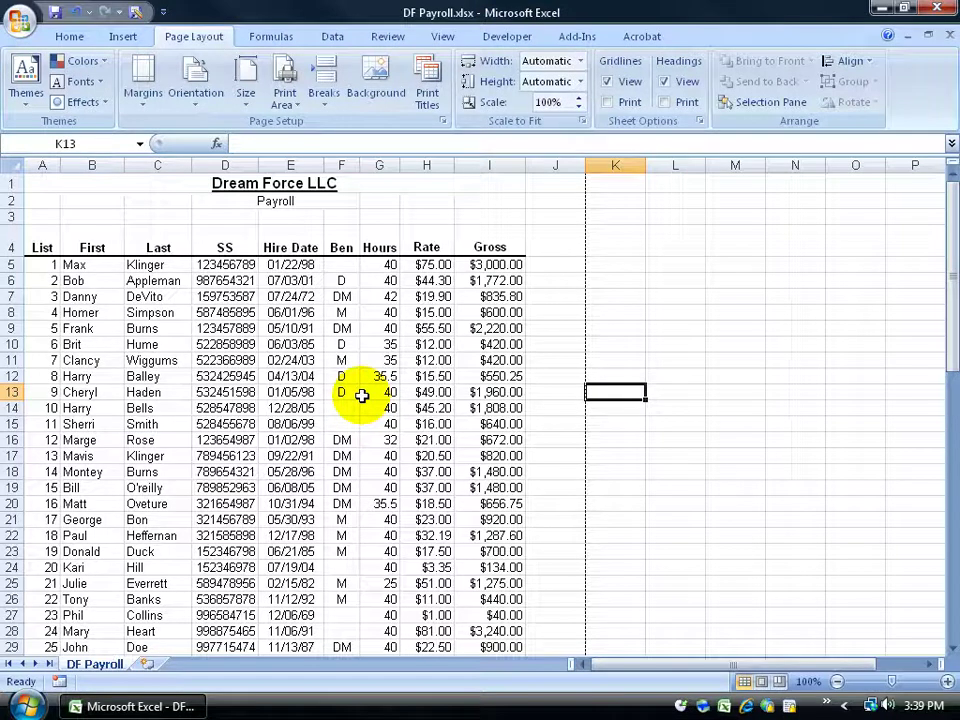
scroll(362, 396, down, 10)
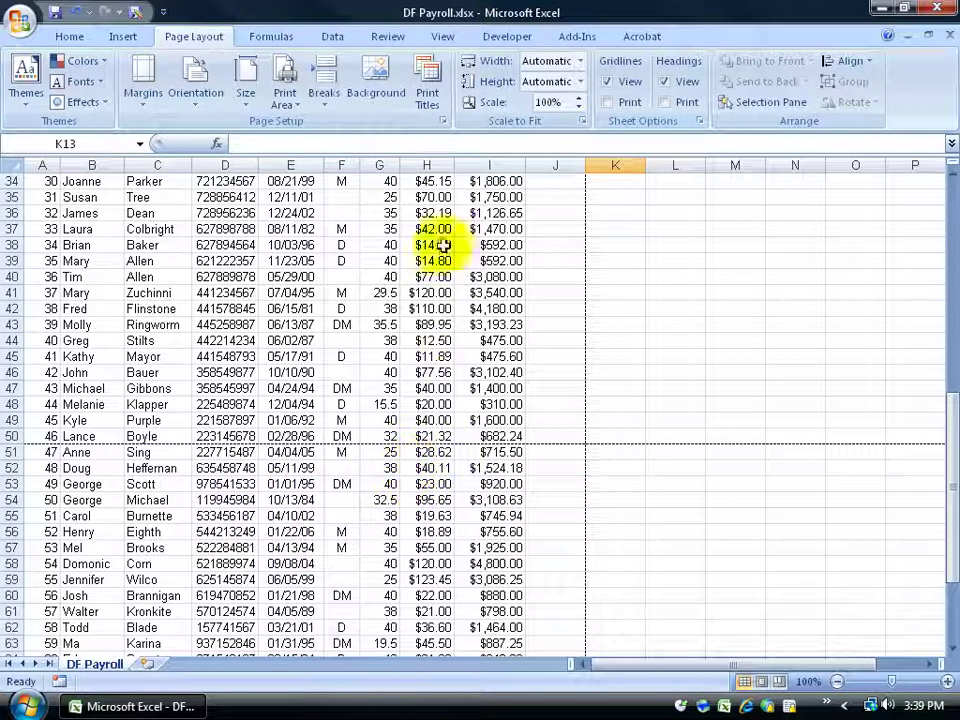
key(ctrl+Home)
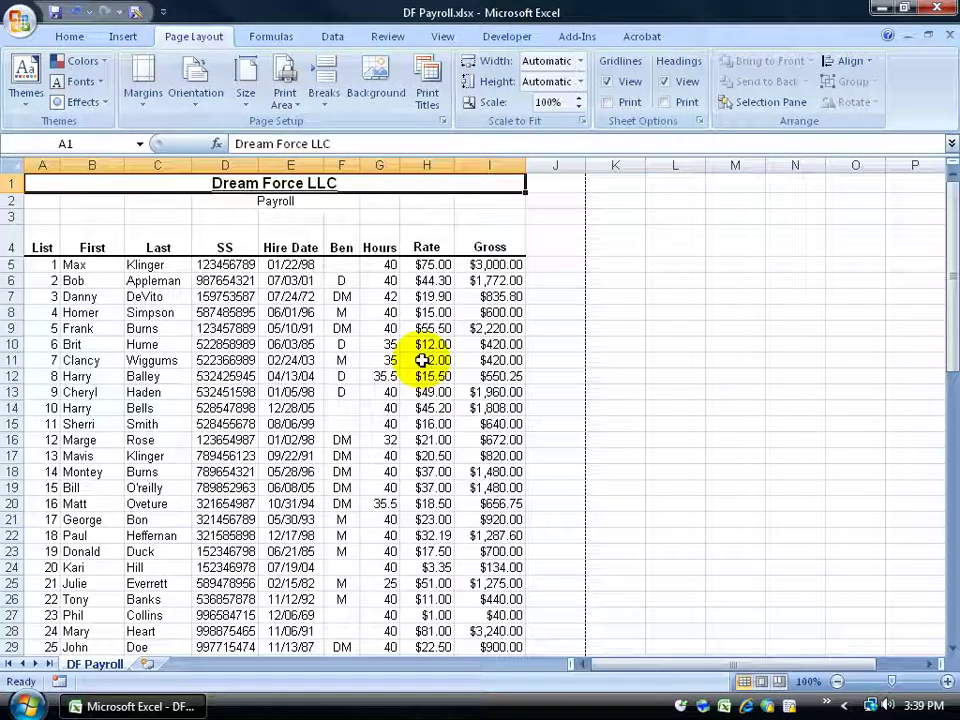
Open Print Preview of DF Payroll with the margin lines displayed
click(20, 20)
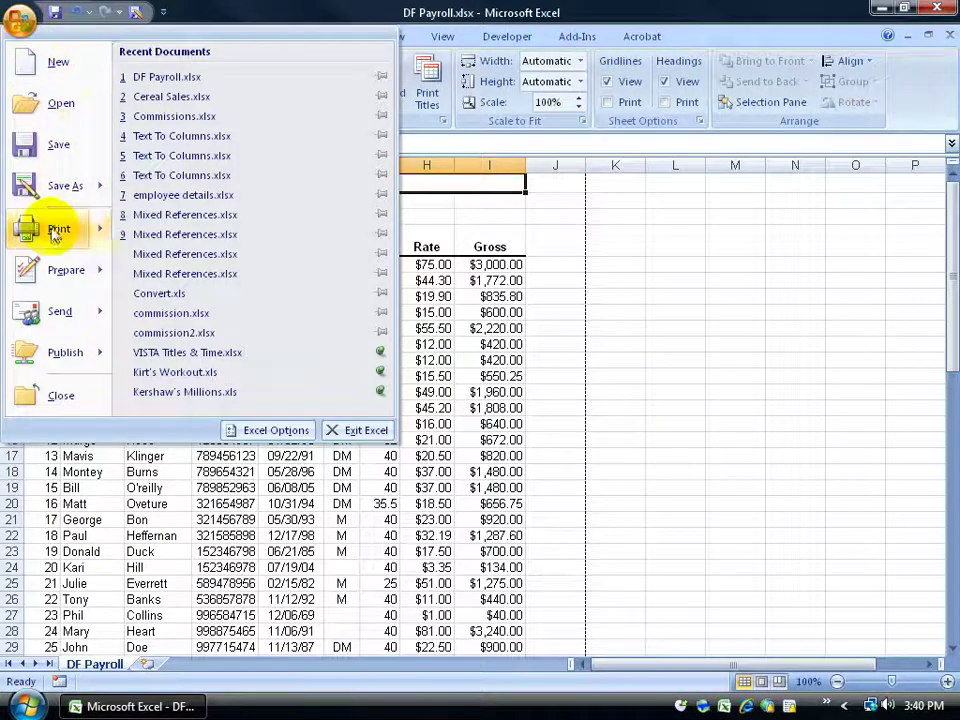
click(167, 187)
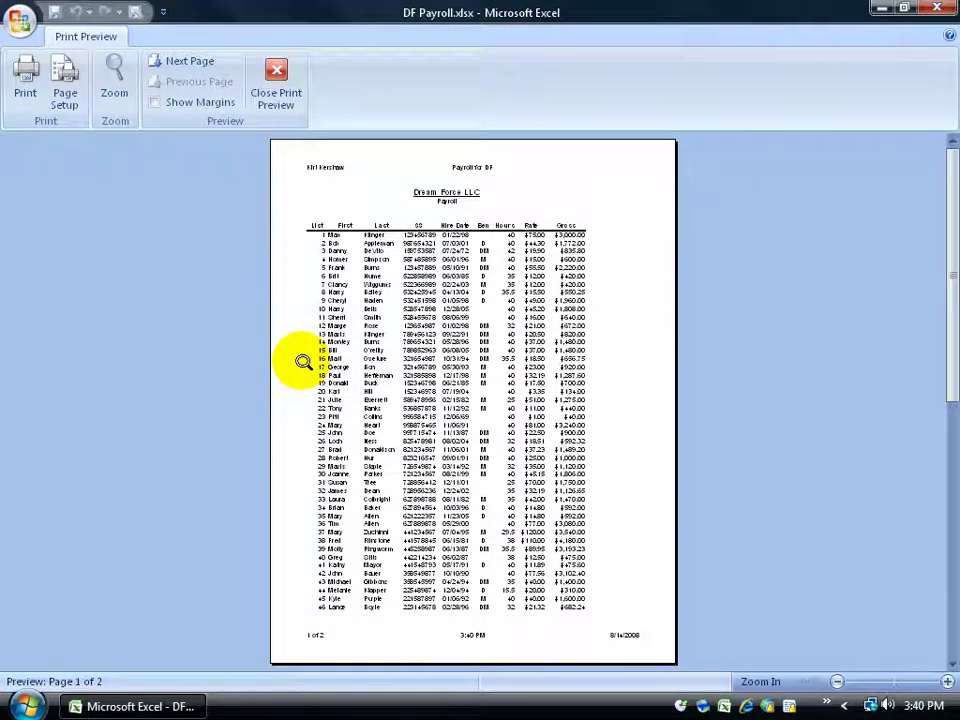
click(154, 102)
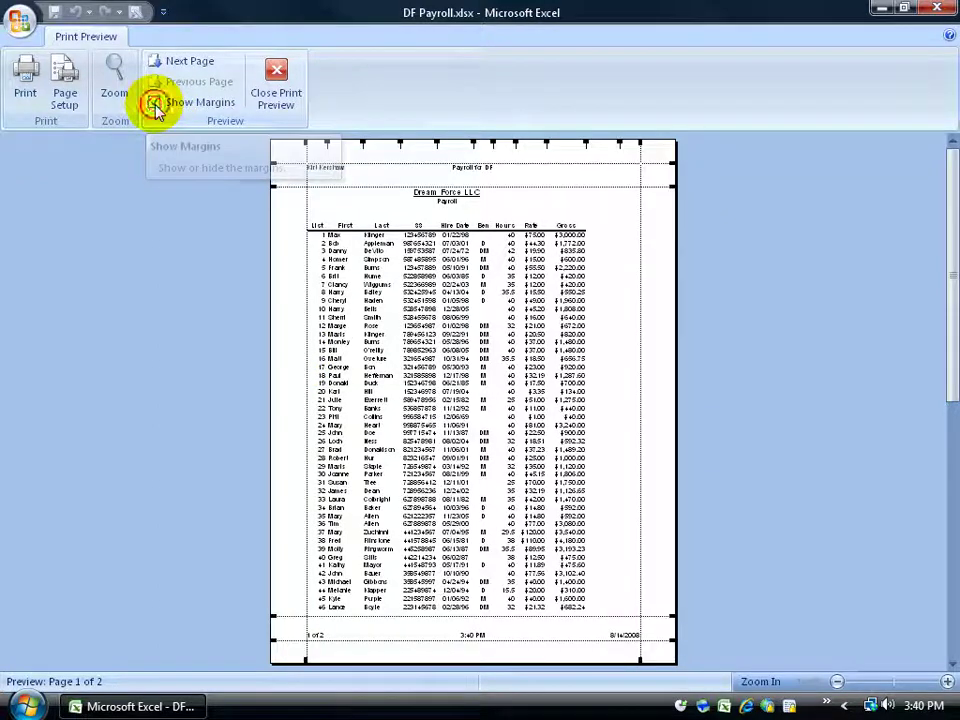
Drag the left margin line to widen it, and nudge the top margin down and back up
click(306, 207)
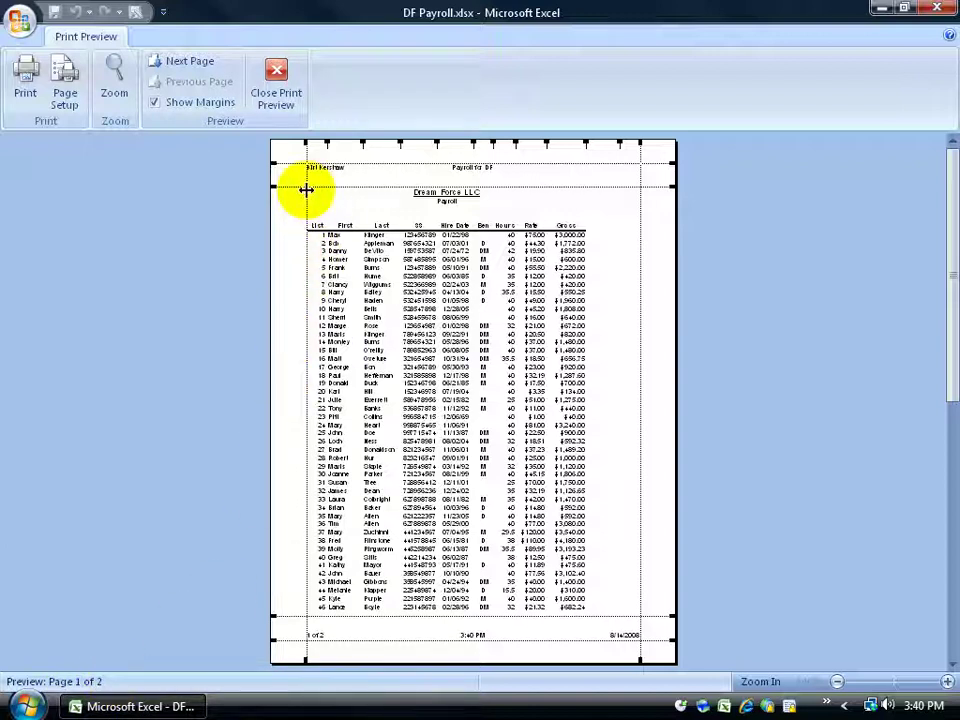
drag(306, 189, 306, 189)
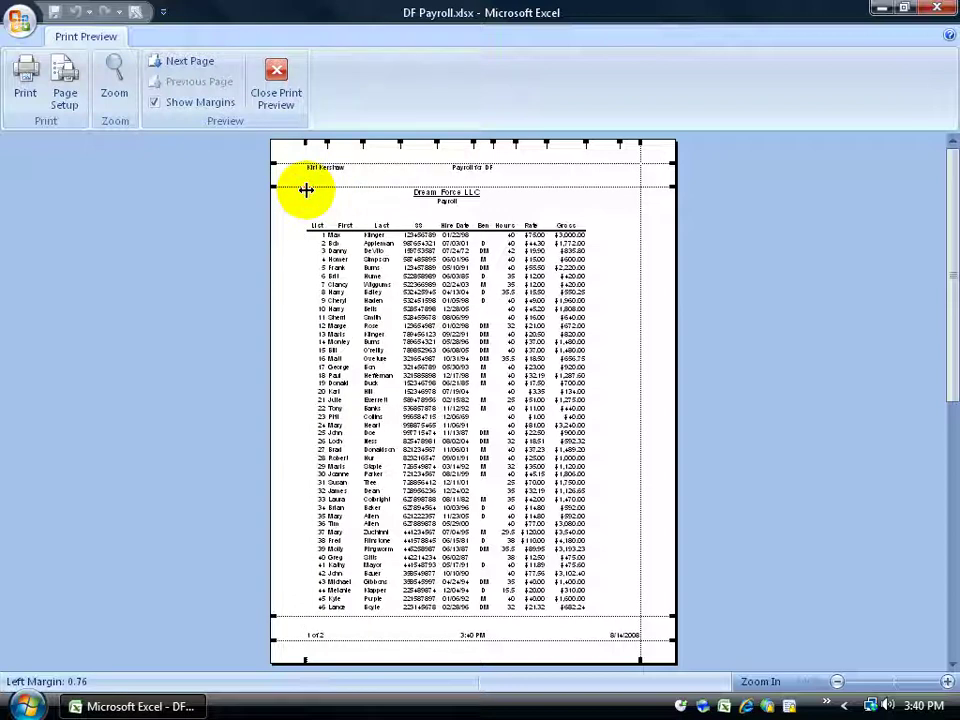
mouse_move(306, 189)
mouse_down()
mouse_move(332, 195)
mouse_move(301, 196)
mouse_up()
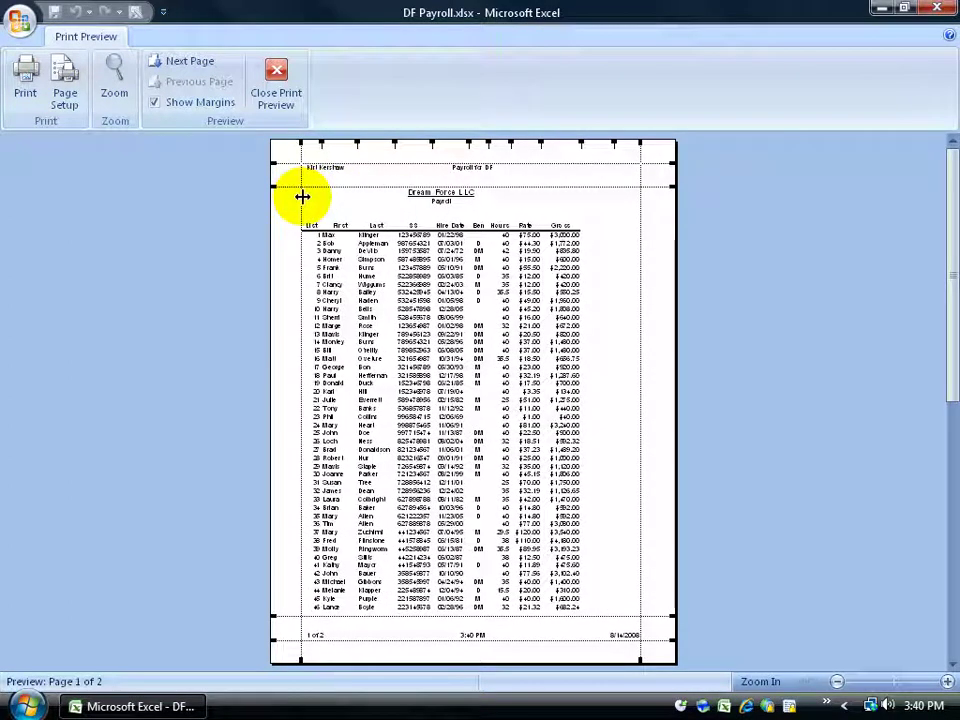
drag(311, 187, 313, 197)
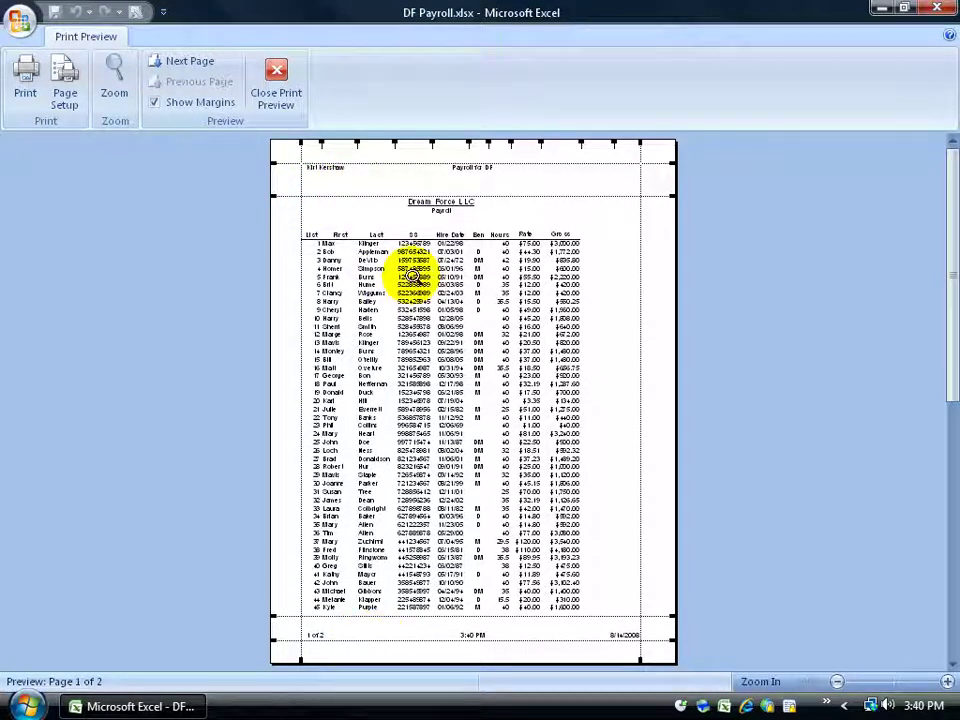
drag(372, 194, 374, 186)
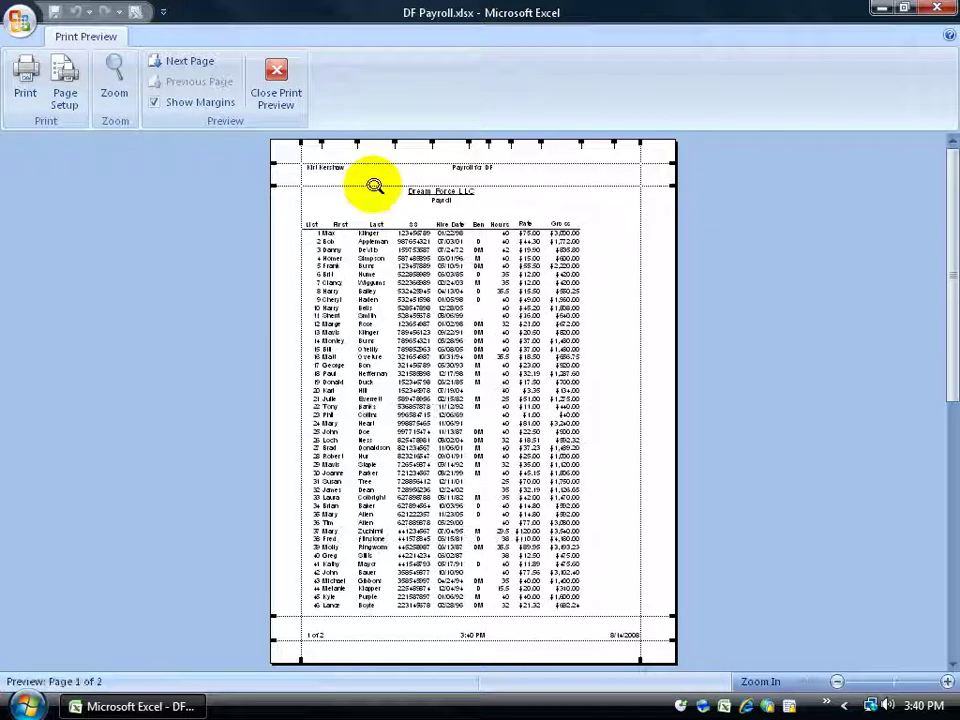
Return to the sheet and apply the Normal margin preset
click(281, 88)
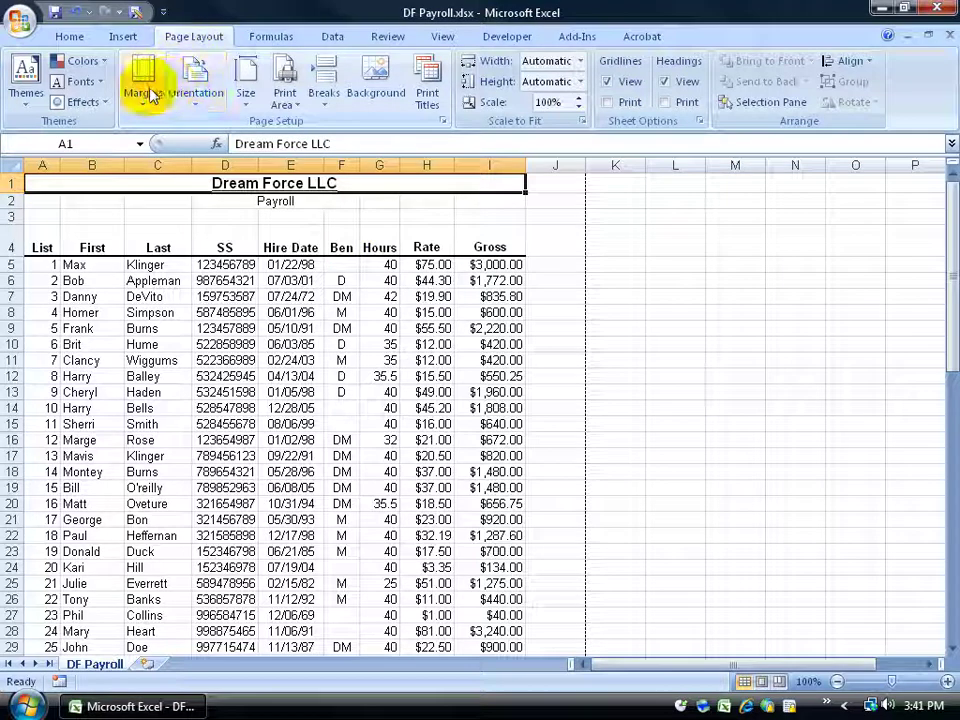
click(145, 90)
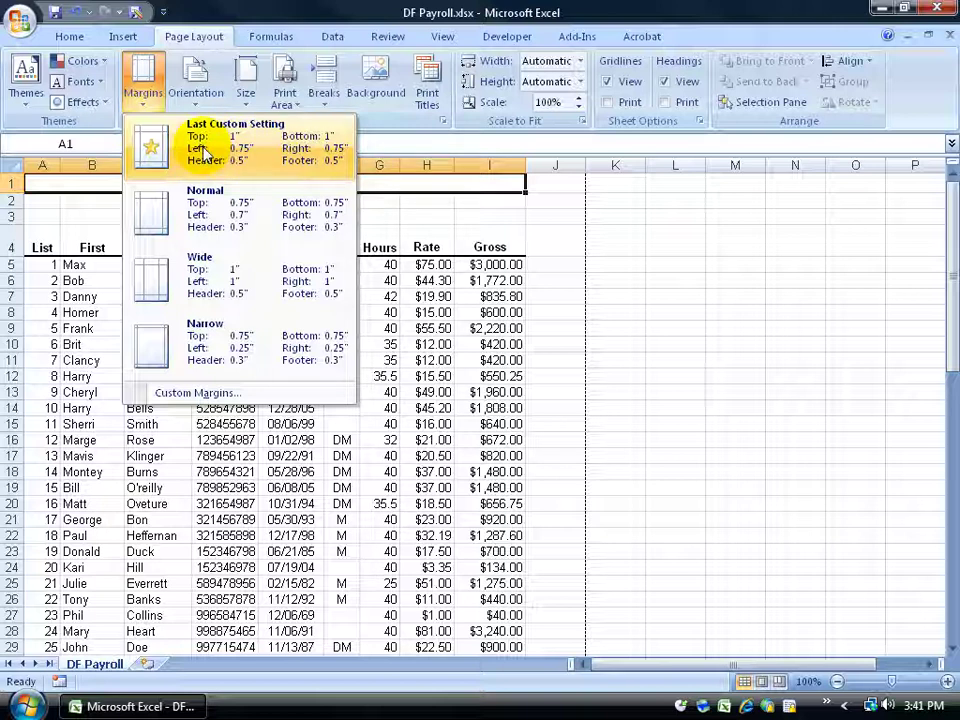
click(201, 201)
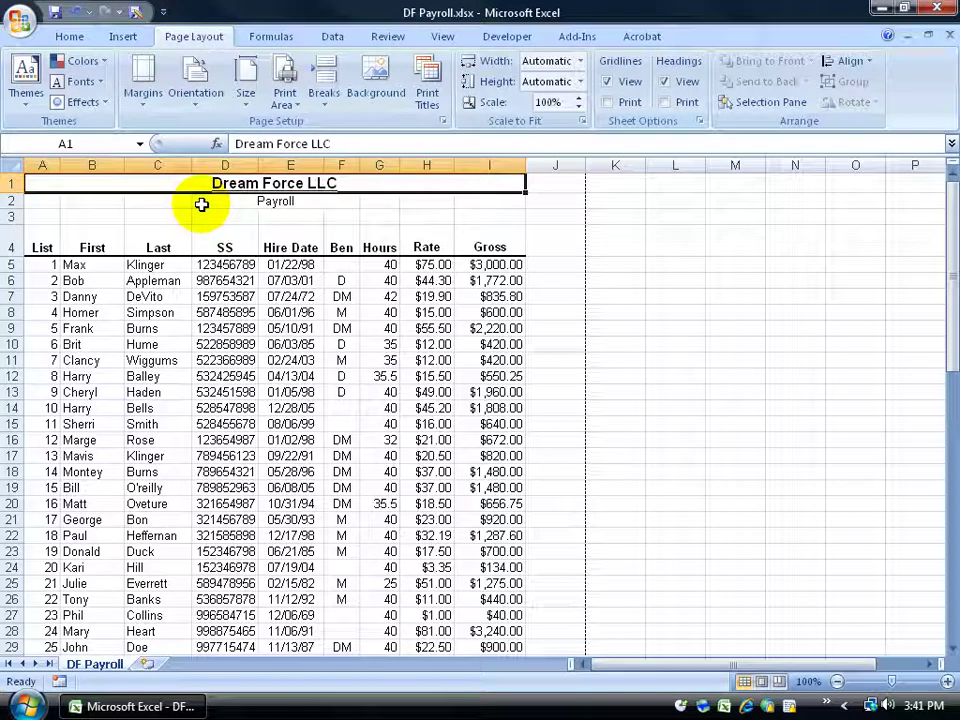
Confirm in Page Setup that margins are 0.75 top/bottom and 0.7 left/right, then cancel
click(145, 86)
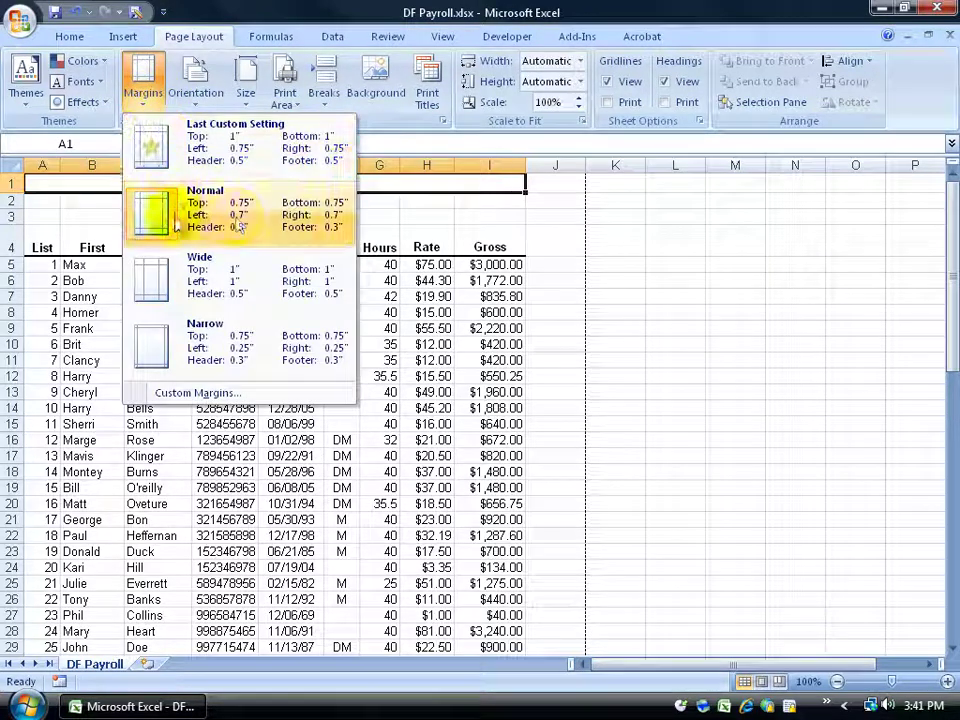
click(422, 116)
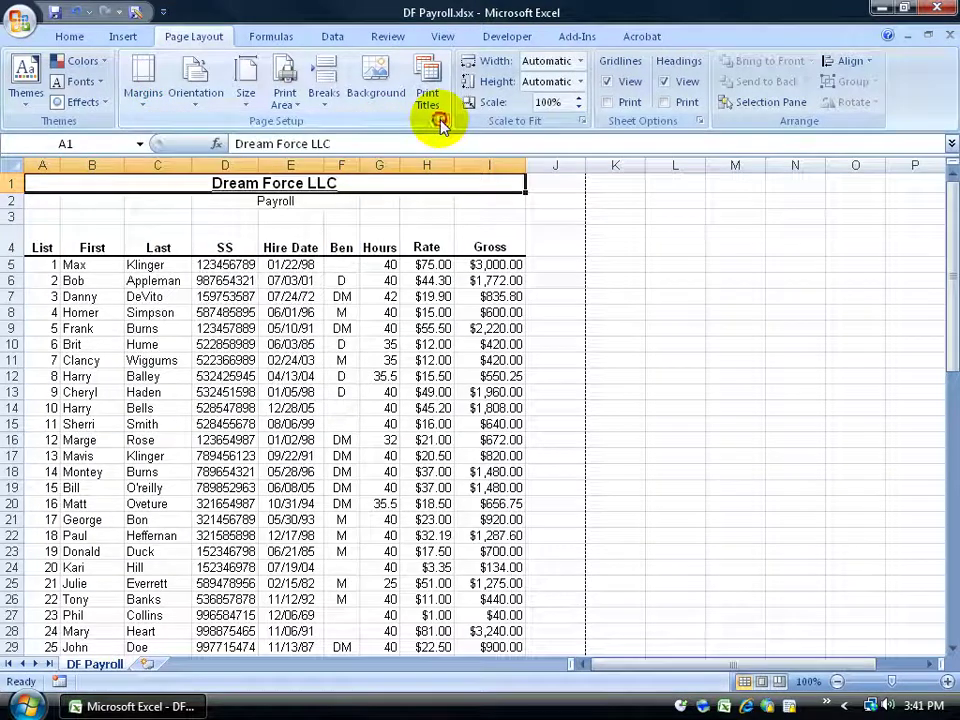
click(443, 120)
click(343, 186)
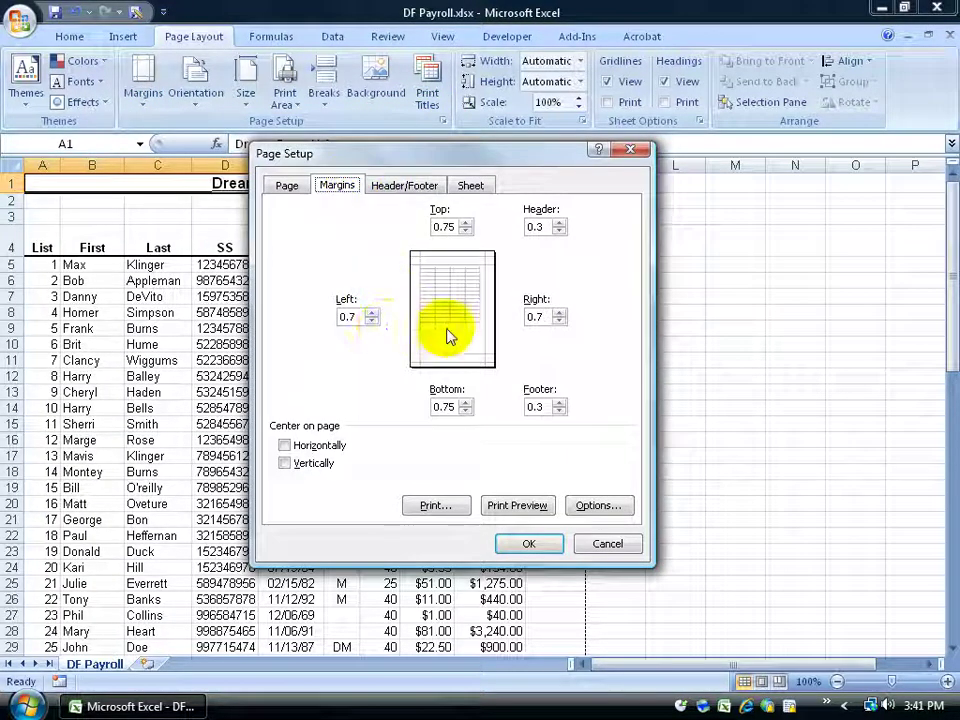
click(600, 544)
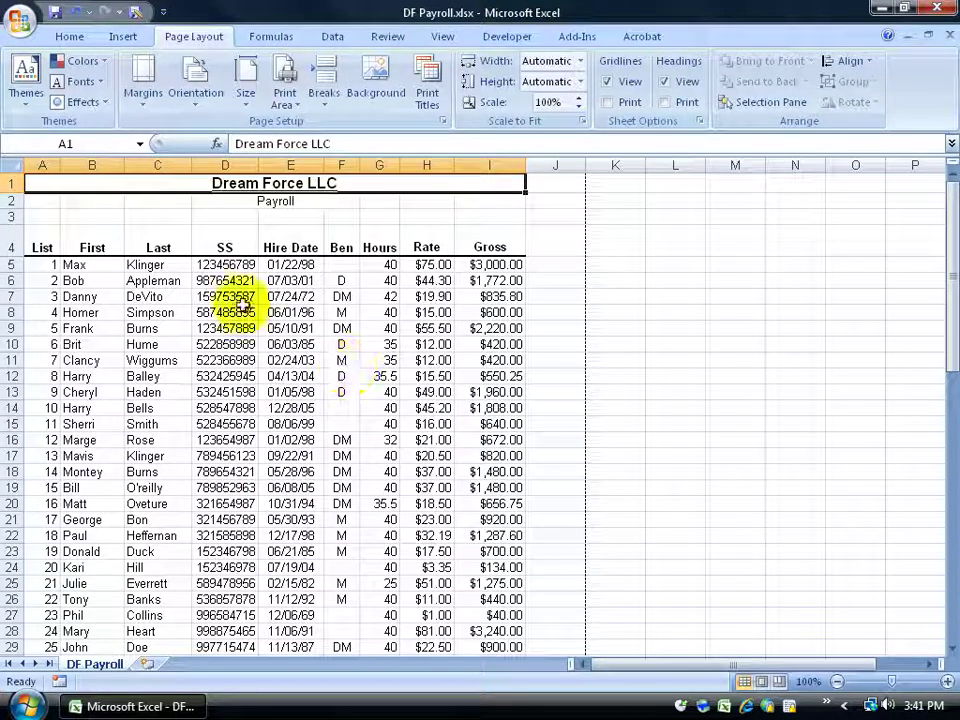
Check the margin presets and Page Setup margins again without making changes
click(146, 85)
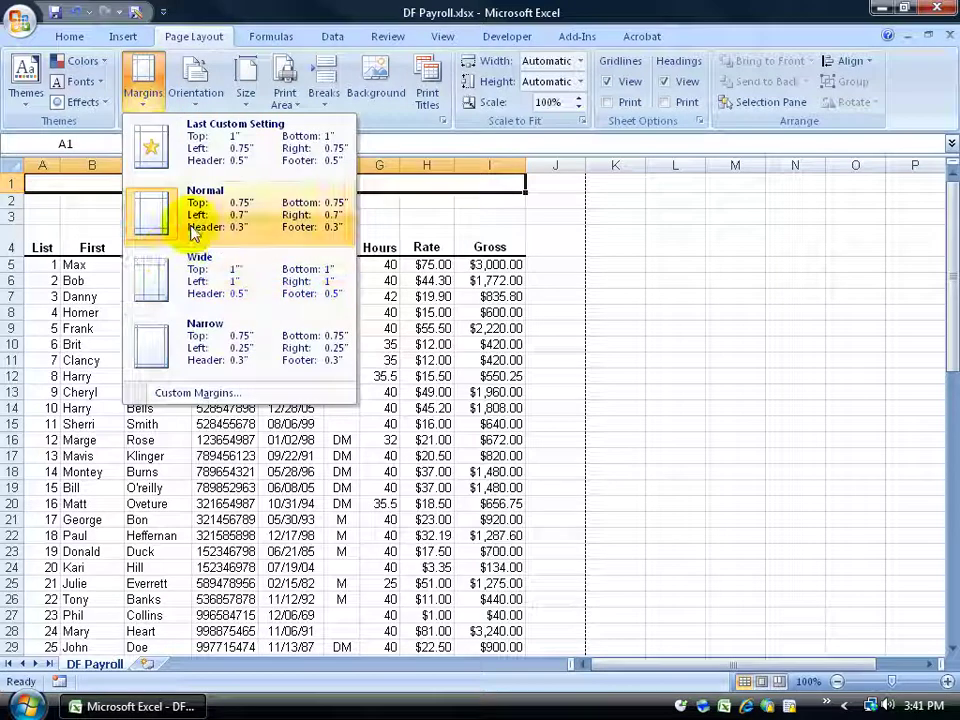
click(489, 279)
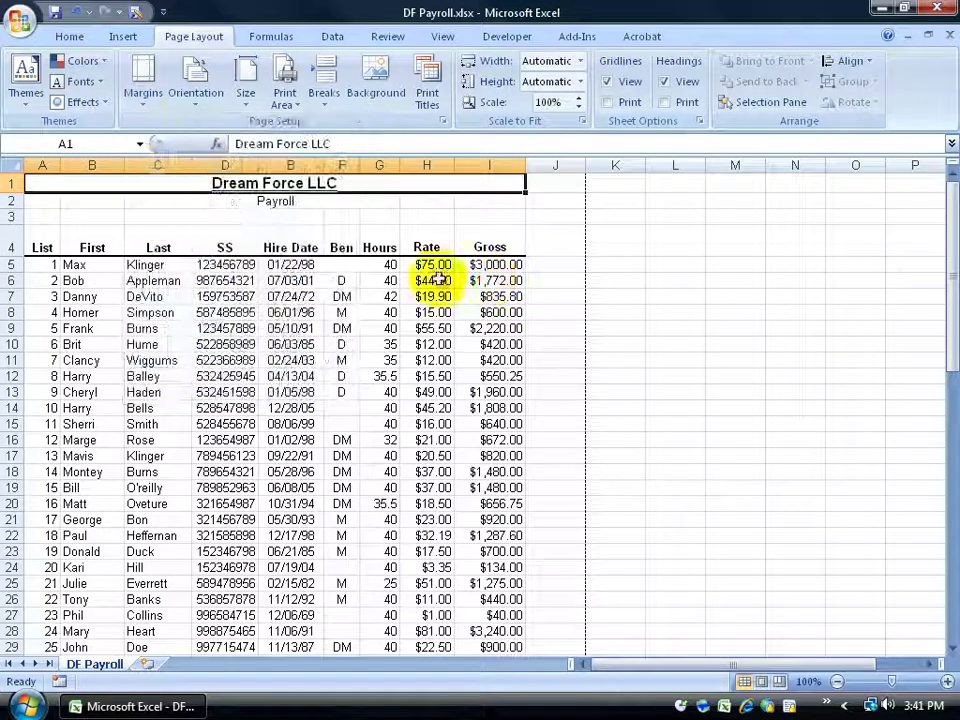
click(442, 121)
click(338, 187)
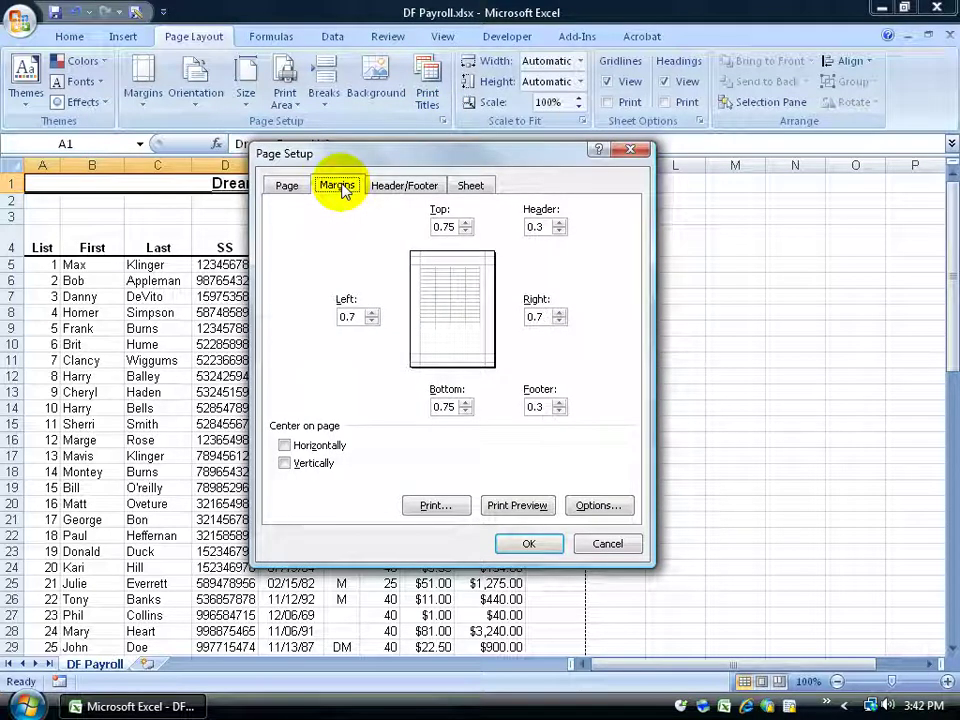
click(604, 543)
Add Custom Margins and the Margins presets button to the Quick Access Toolbar, and test the Margins shortcut
click(146, 98)
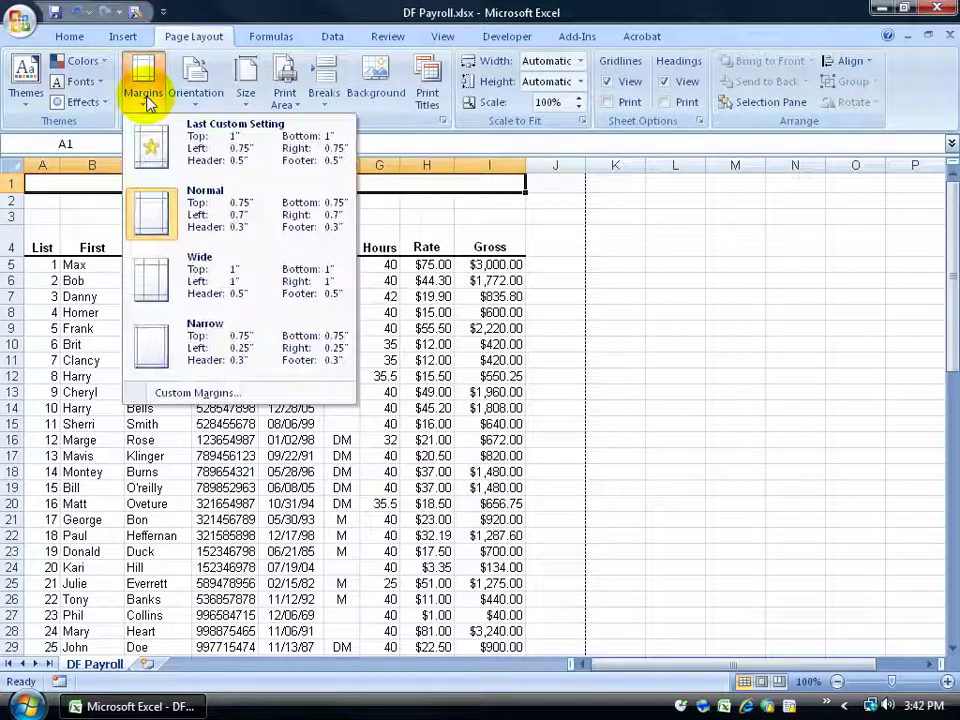
right_click(186, 396)
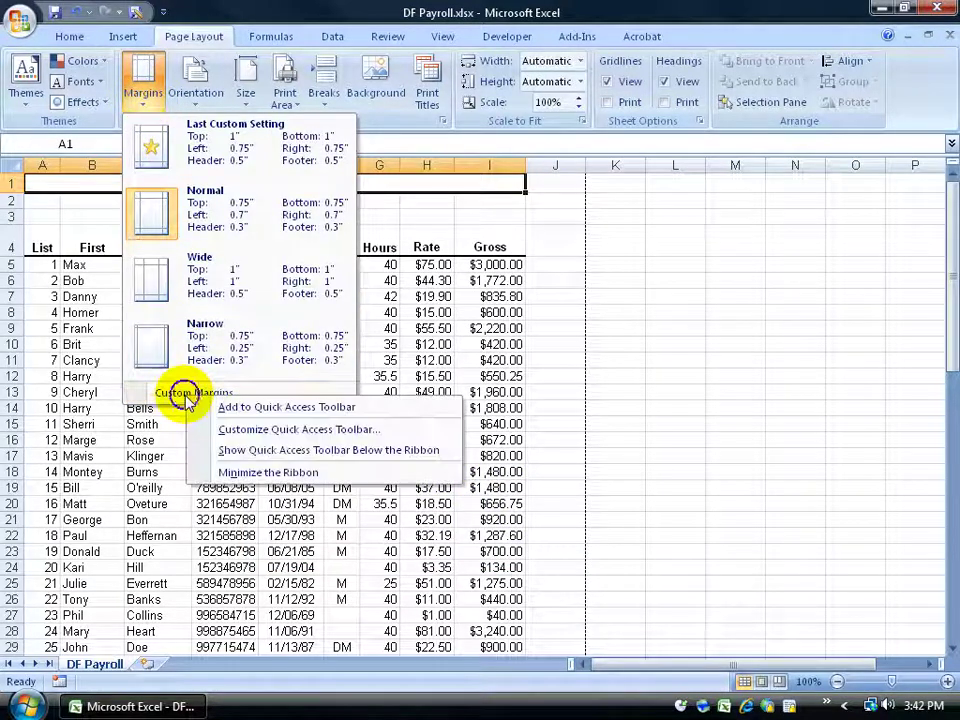
click(258, 409)
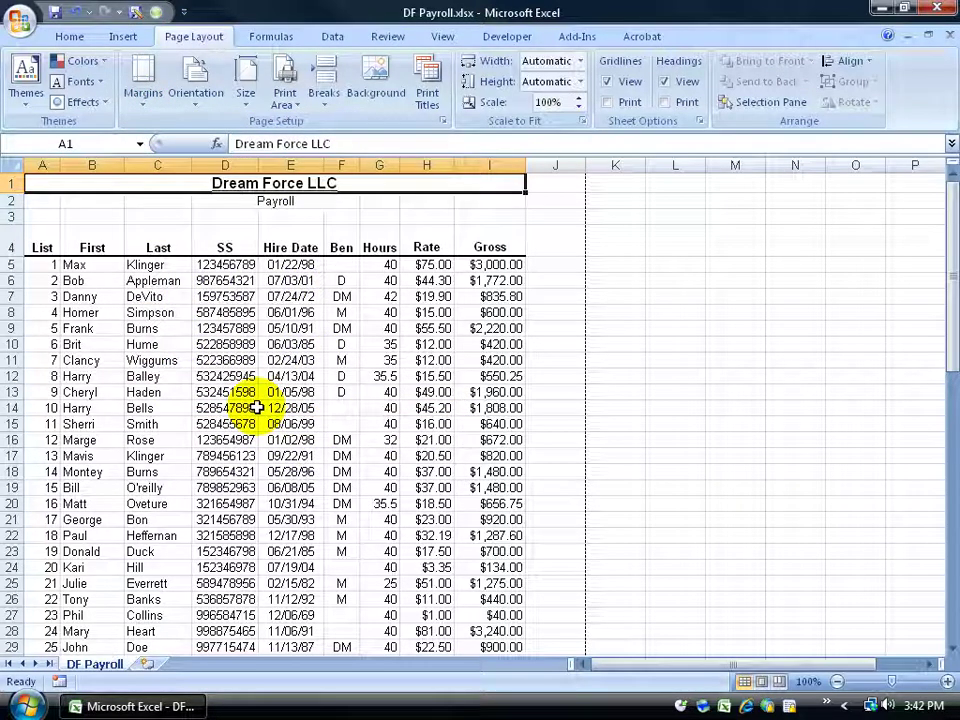
right_click(142, 70)
click(170, 76)
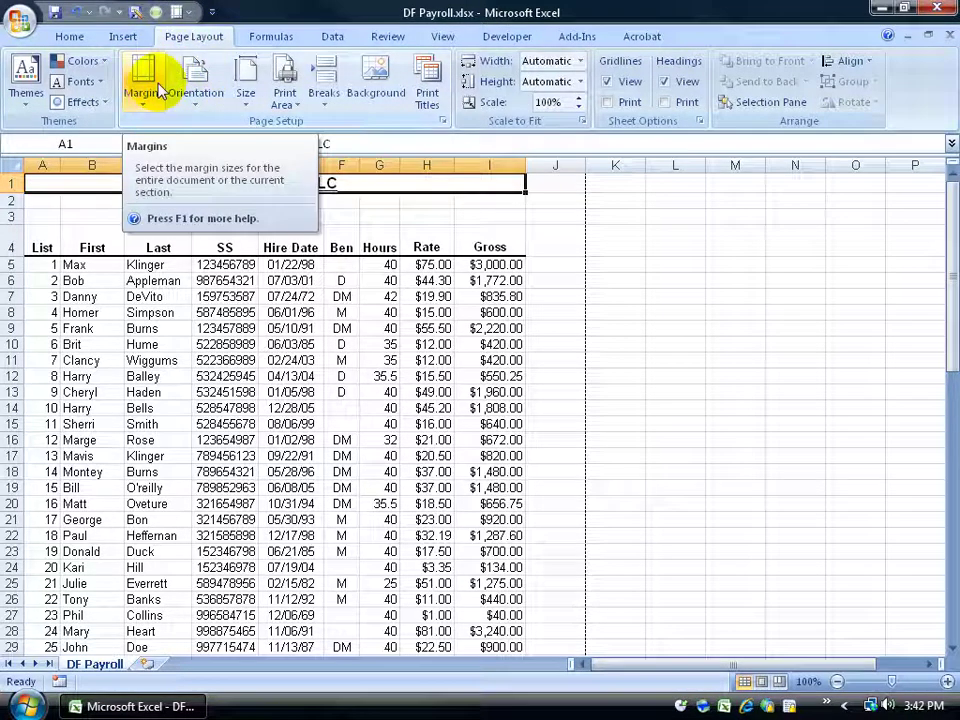
click(178, 13)
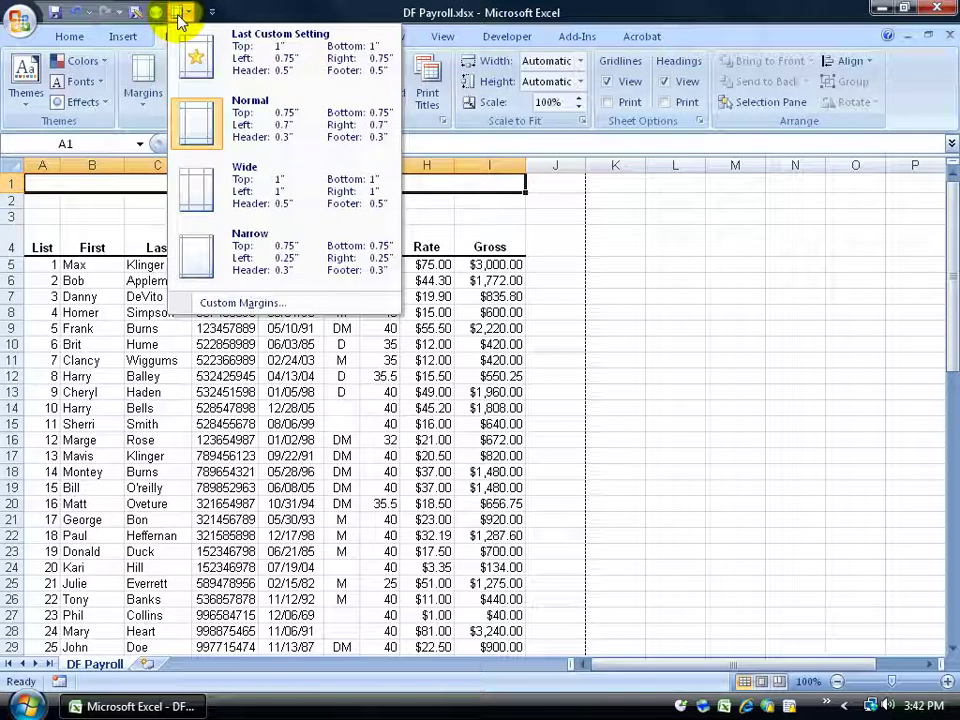
click(158, 42)
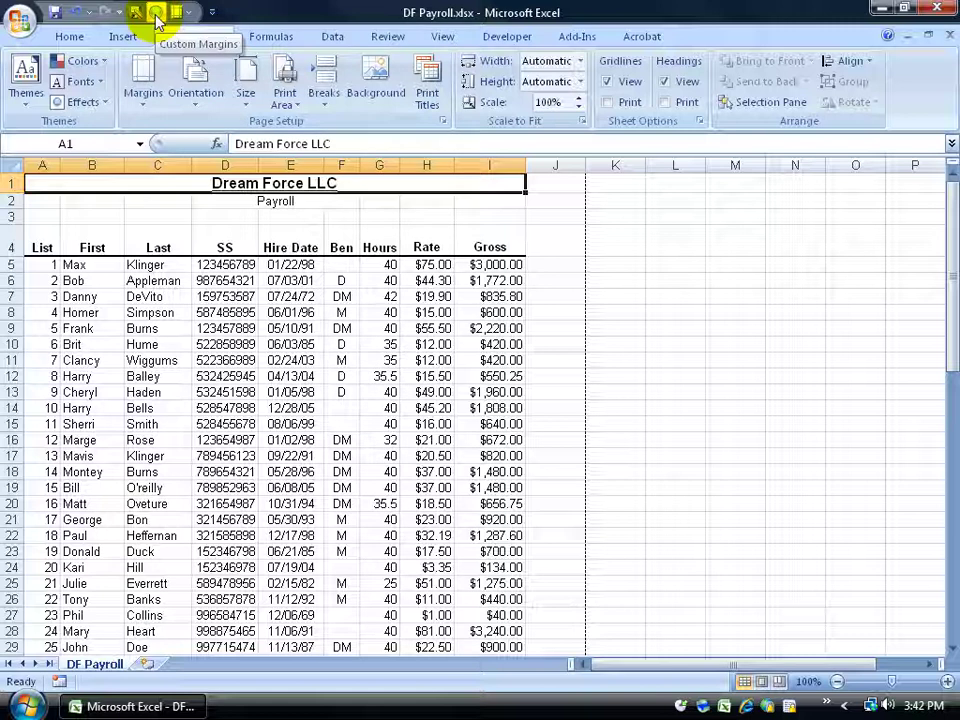
Use the new Custom Margins toolbar button to show Page Setup margins of 0.75 top and 0.7 left
click(156, 14)
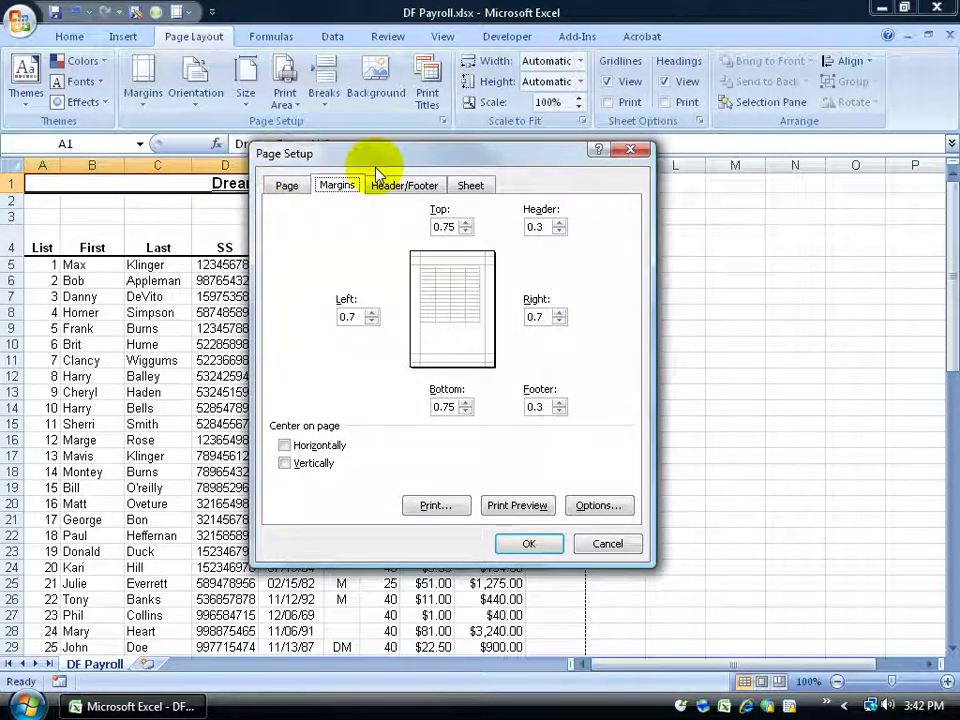